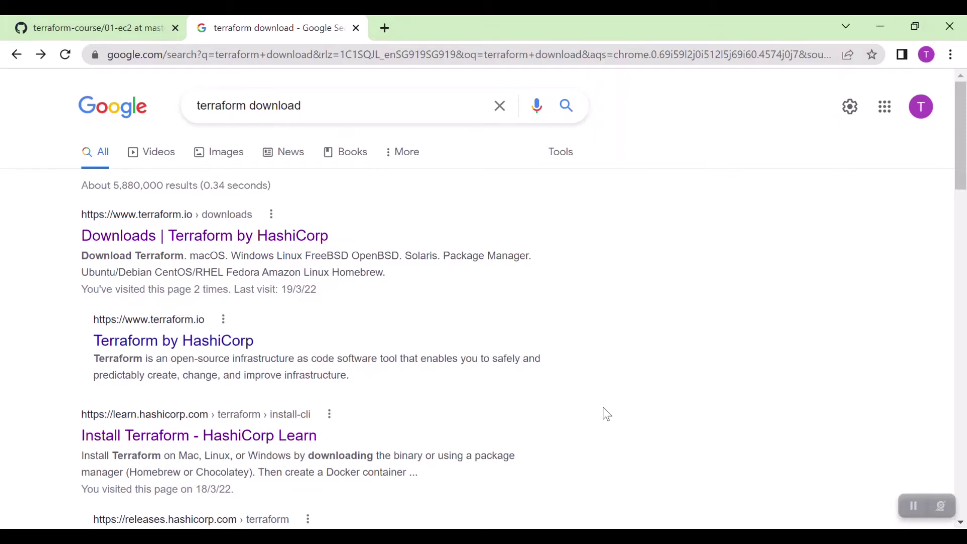
Open the 'Downloads | Terraform by HashiCorp' result to reach the Windows 1.1.7 binary.
left_click(277, 242)
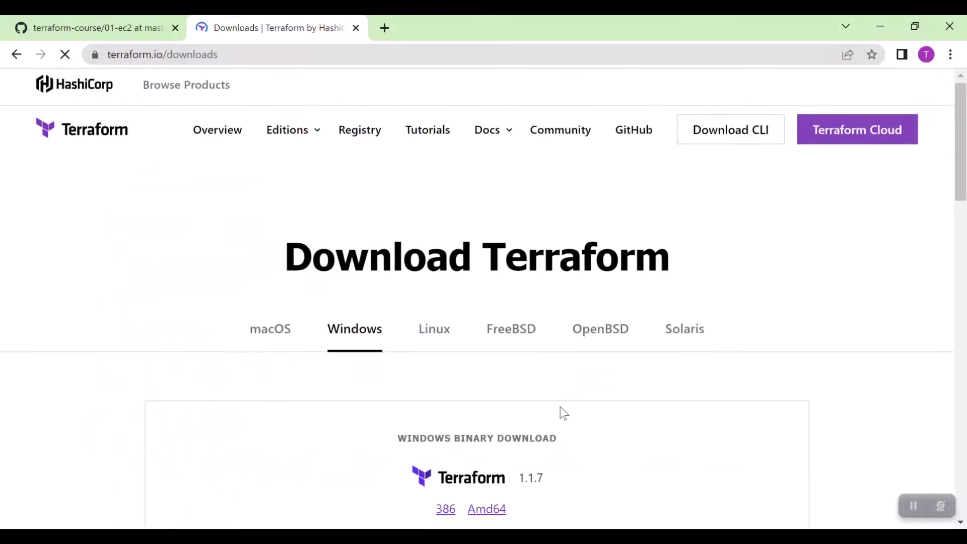
scroll(560, 407, "down", 2)
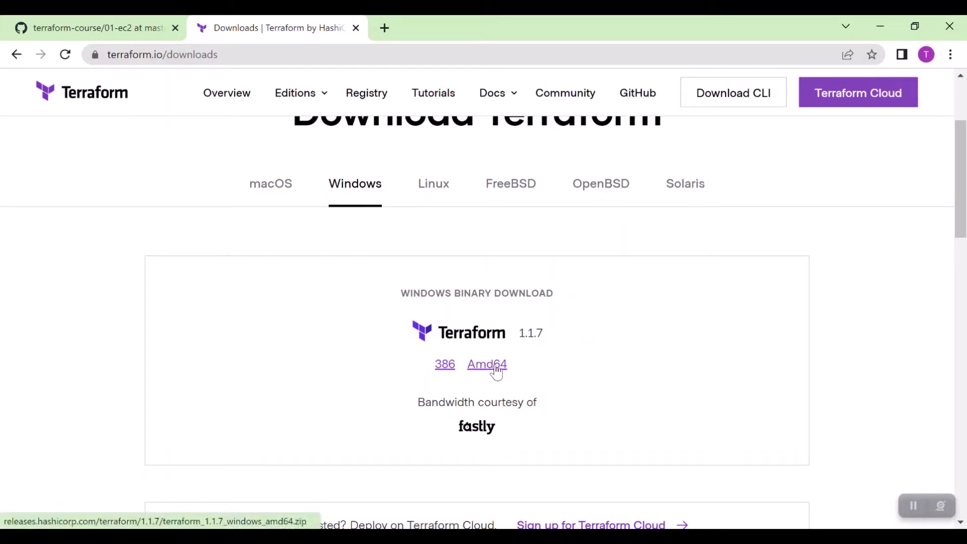
Extract the Terraform zip in Software downloads using 7-Zip Extract Here.
key("alt+Tab")
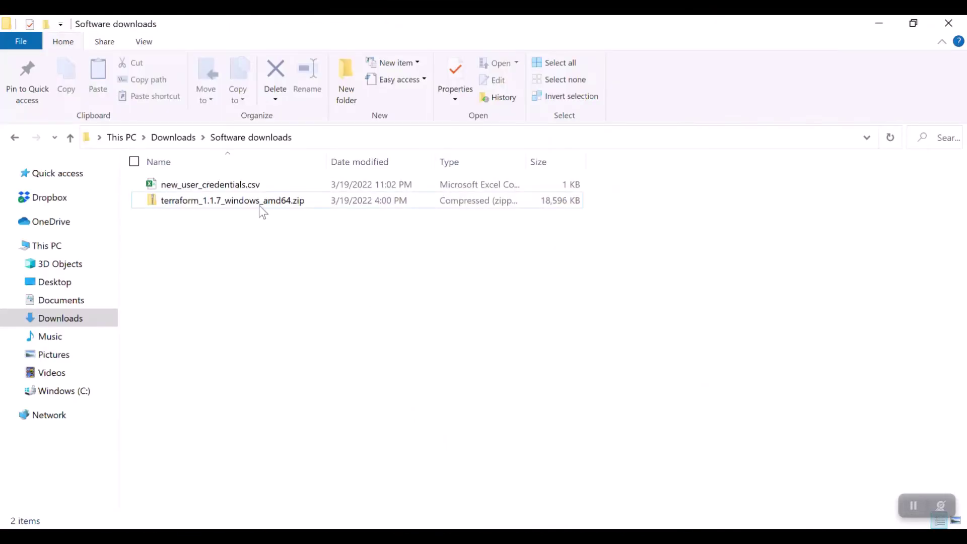
left_click(259, 205)
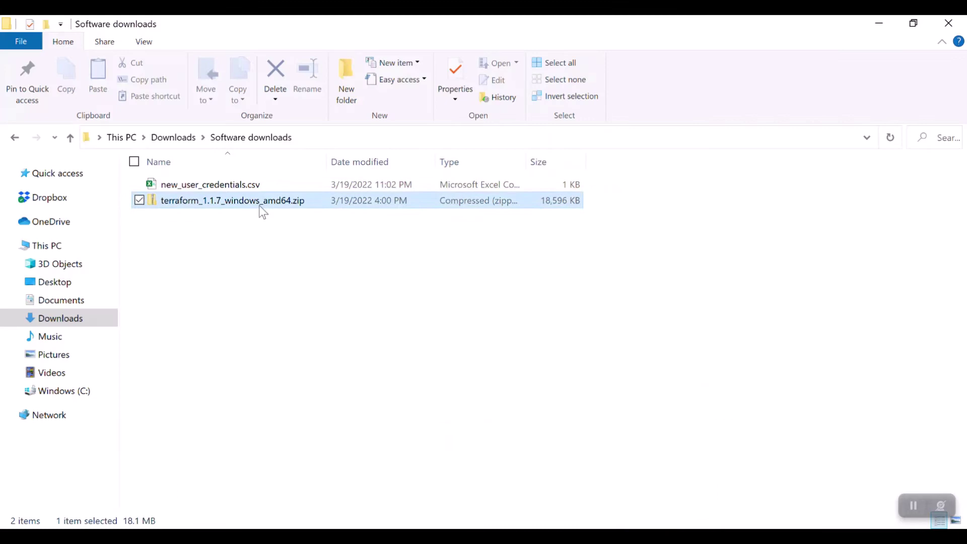
right_click(260, 205)
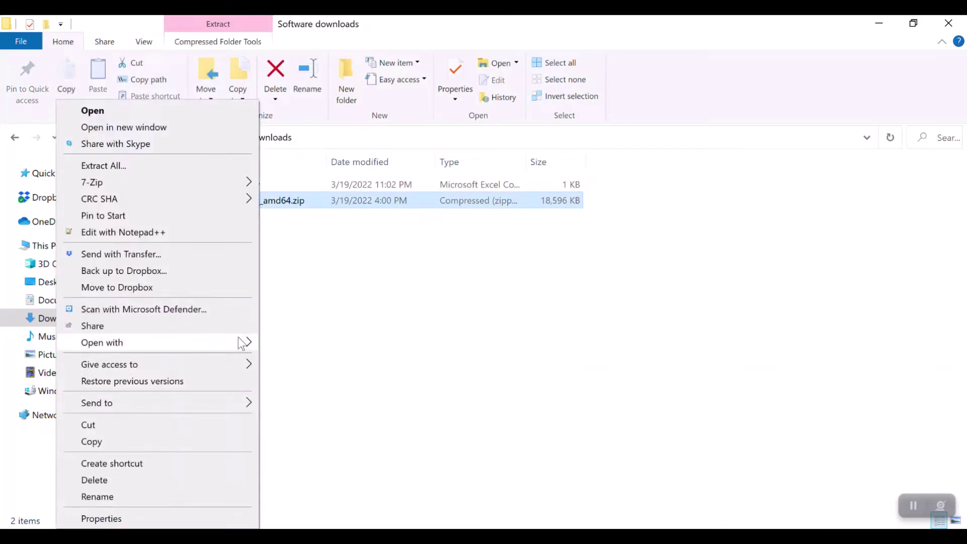
mouse_move(93, 183)
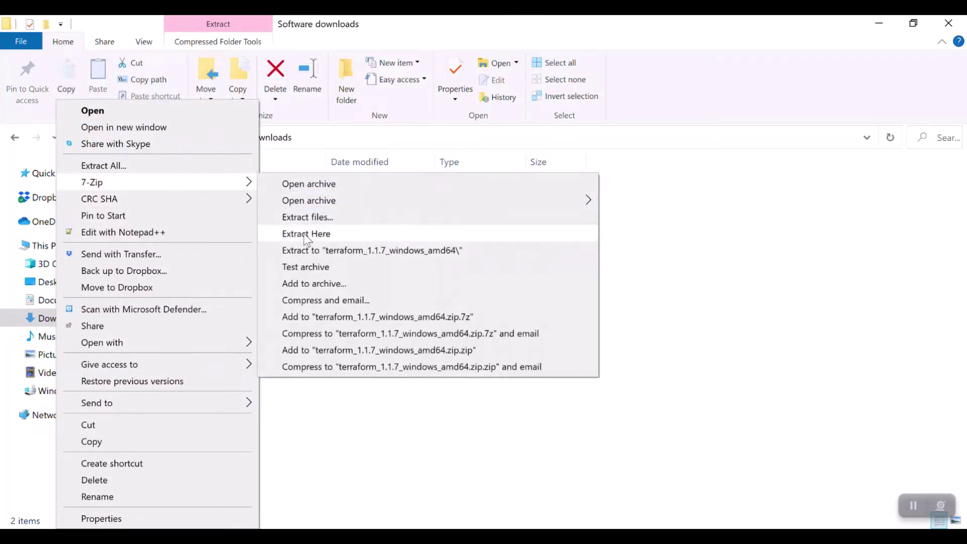
left_click(306, 233)
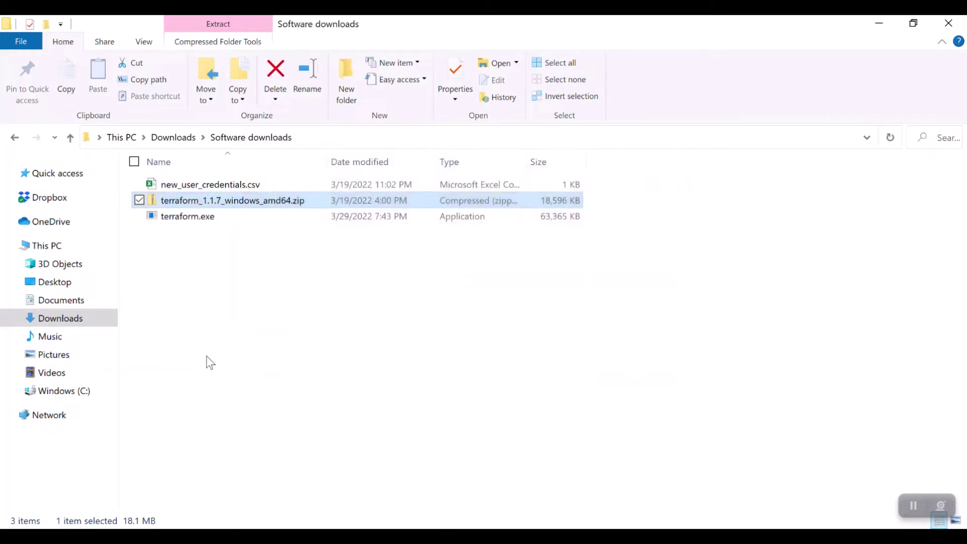
Copy the extracted terraform.exe and bring up the C:\Softwares window.
left_click(199, 204)
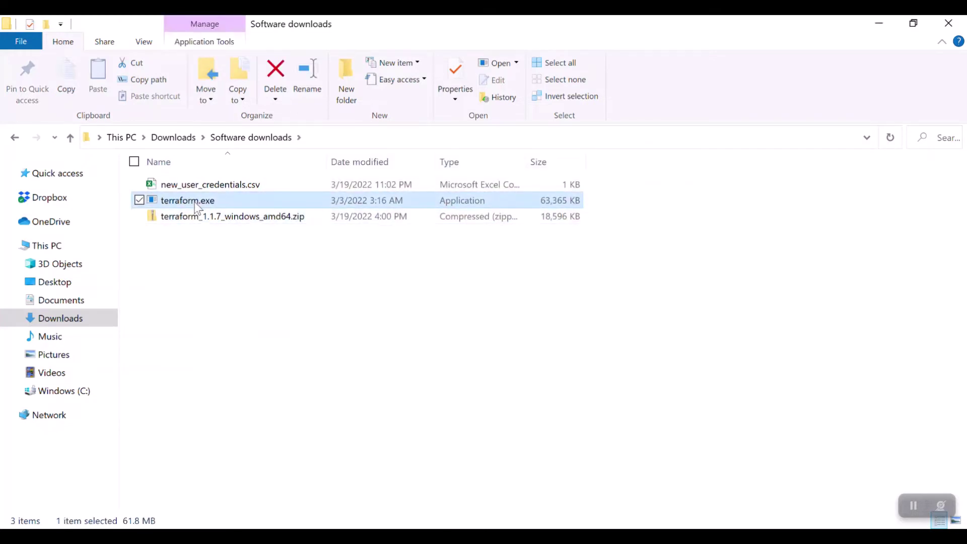
key("ctrl+c")
key("alt+Tab")
key("Escape")
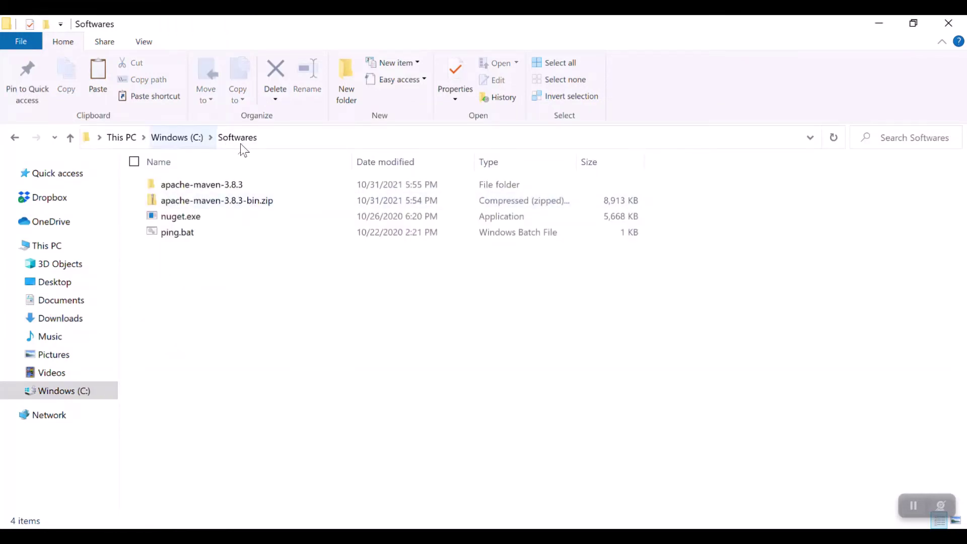
Paste terraform.exe into C:\Softwares and copy the folder path from the address bar.
right_click(242, 307)
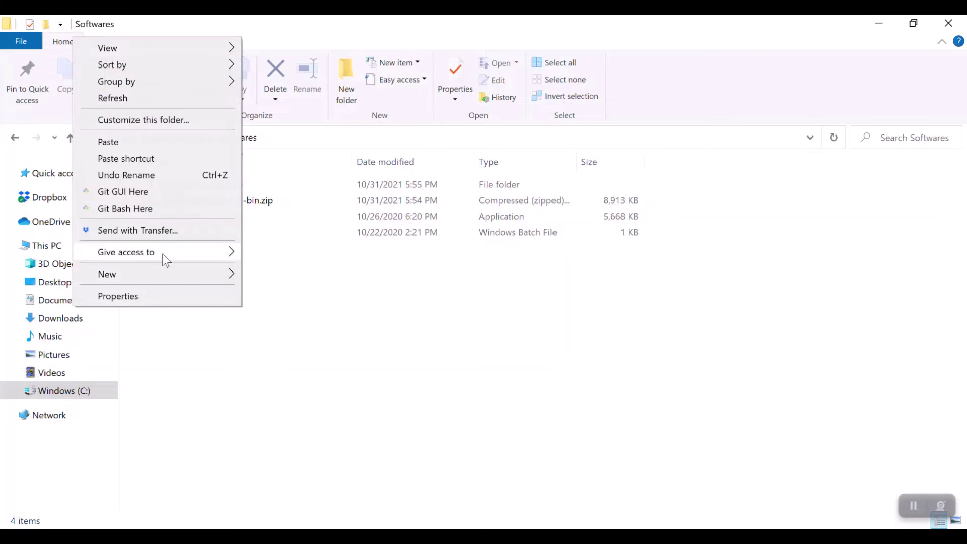
left_click(134, 141)
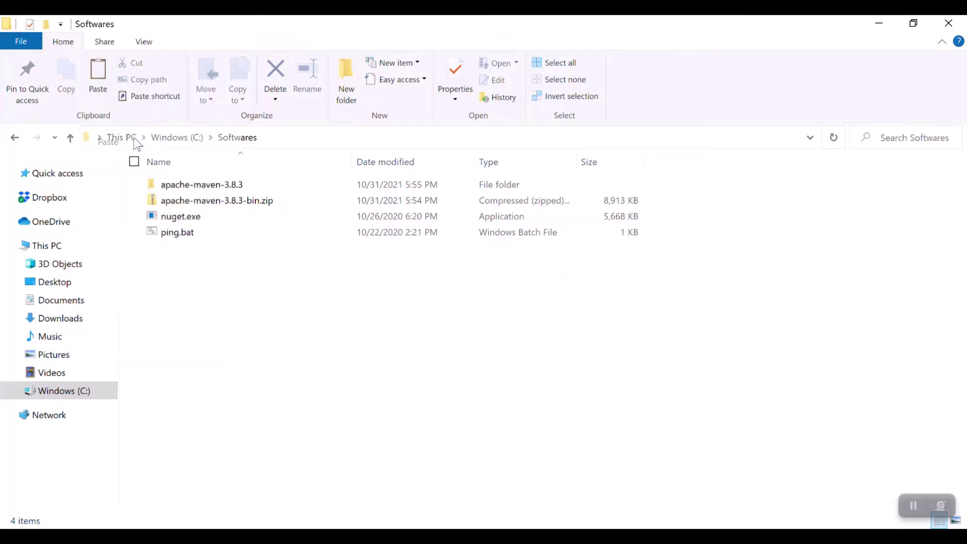
left_click(283, 366)
left_click(330, 134)
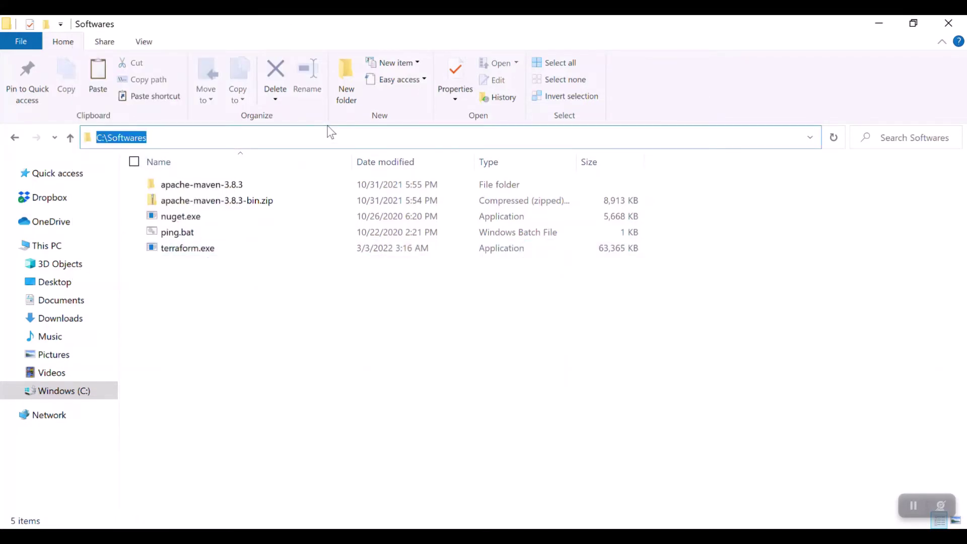
key("super")
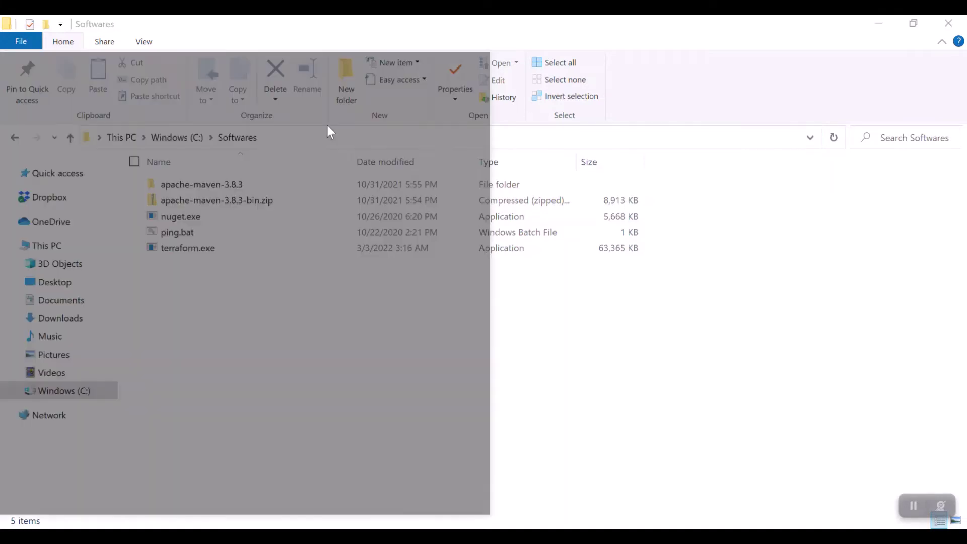
type("env")
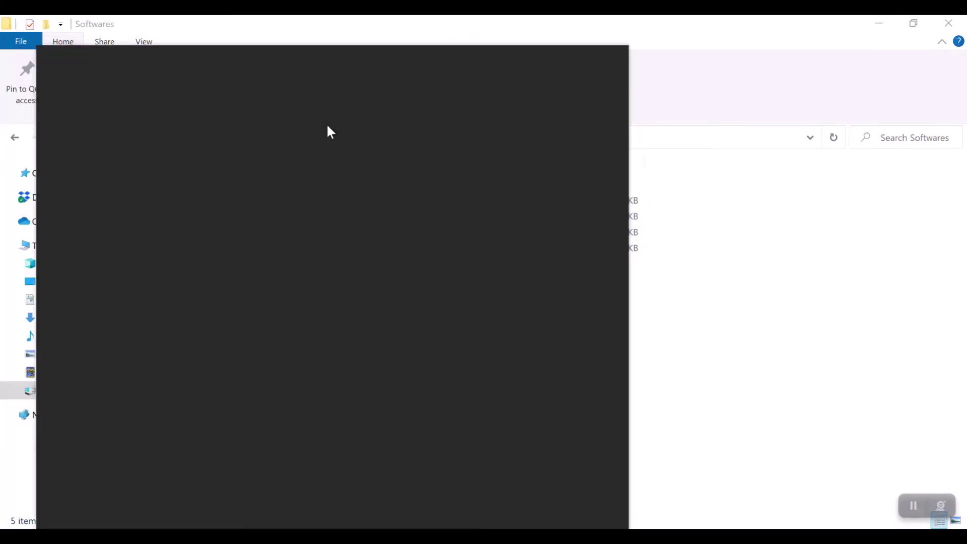
Open Environment Variables from the 'env' search and start editing the system Path.
left_click(151, 149)
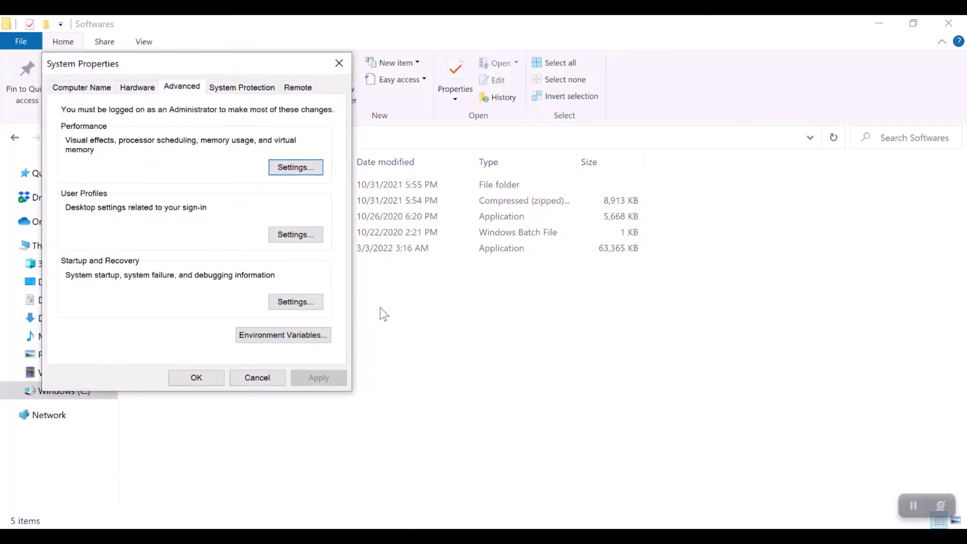
left_click(286, 336)
scroll(582, 363, "down", 3)
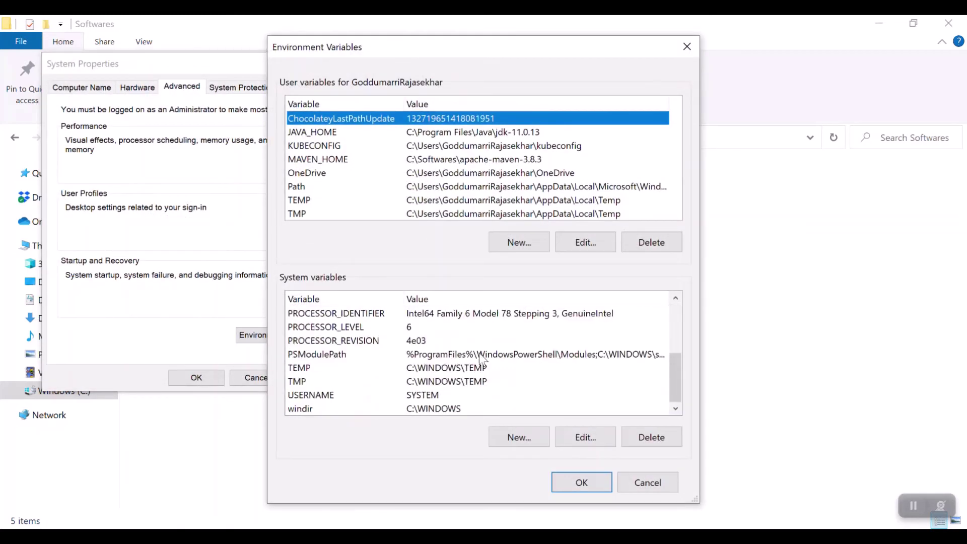
scroll(361, 351, "up", 3)
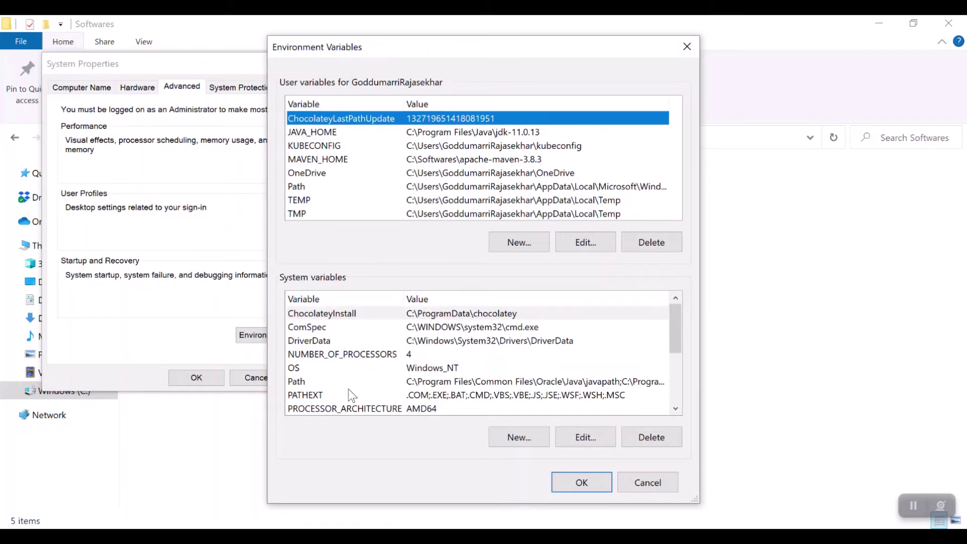
left_click(356, 383)
left_click(589, 442)
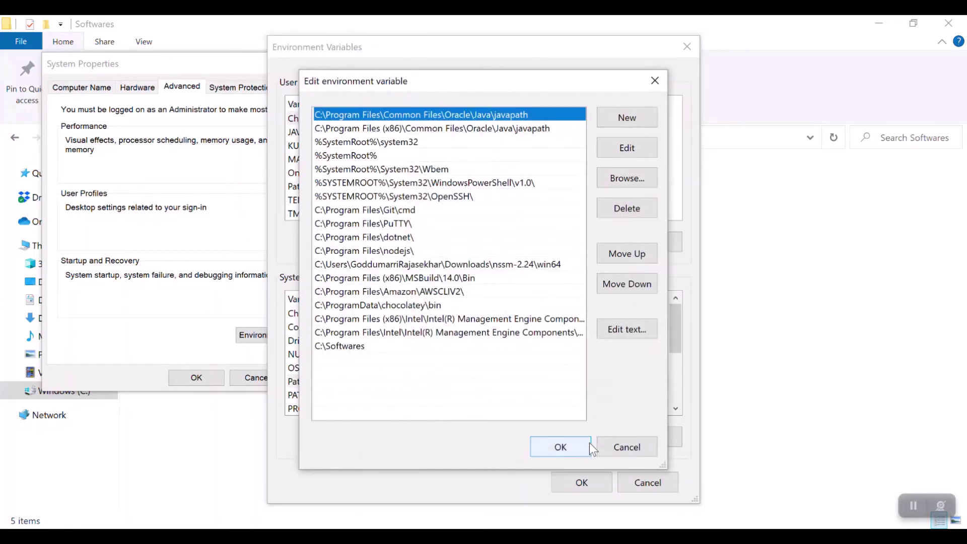
Set the Path entry to C:\Softwares and confirm both dialogs with OK.
left_click(365, 348)
left_click(414, 351)
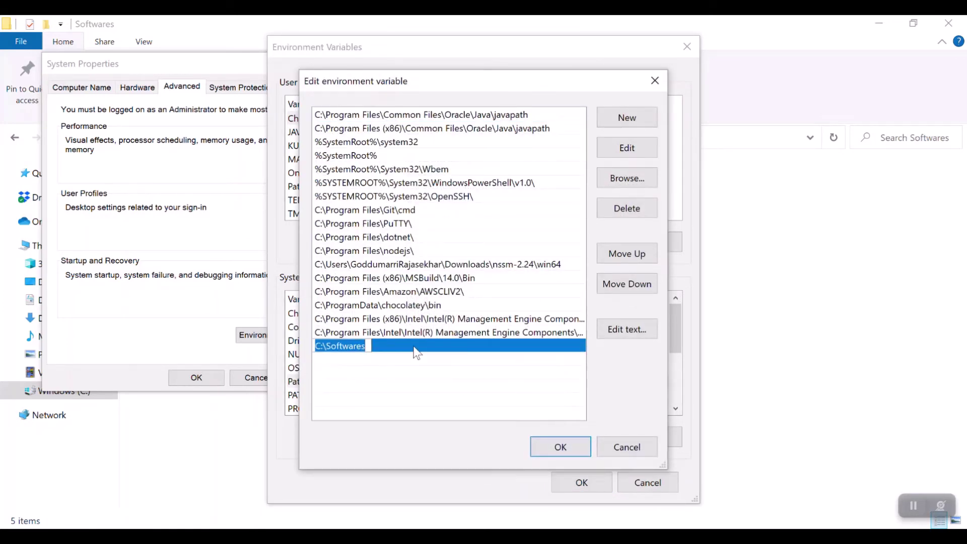
left_click(423, 372)
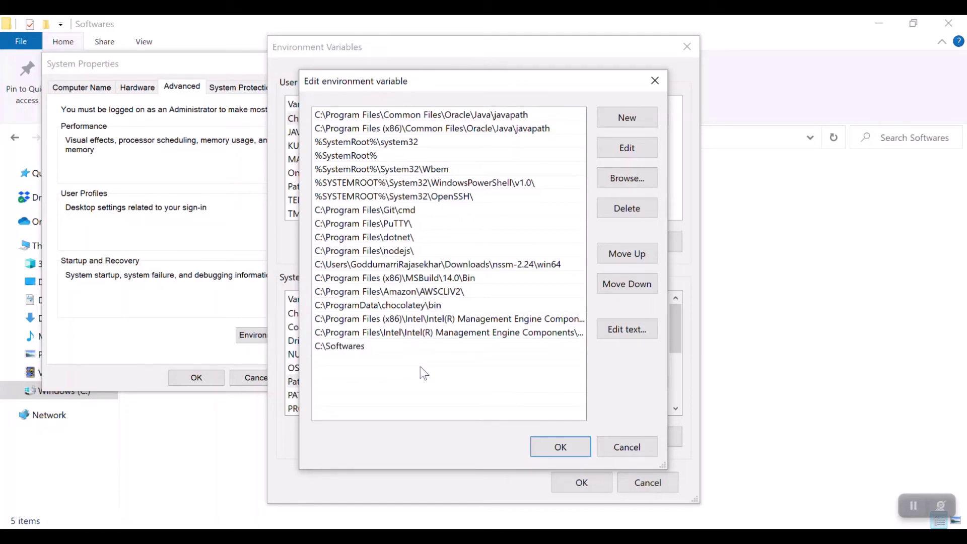
left_click(581, 447)
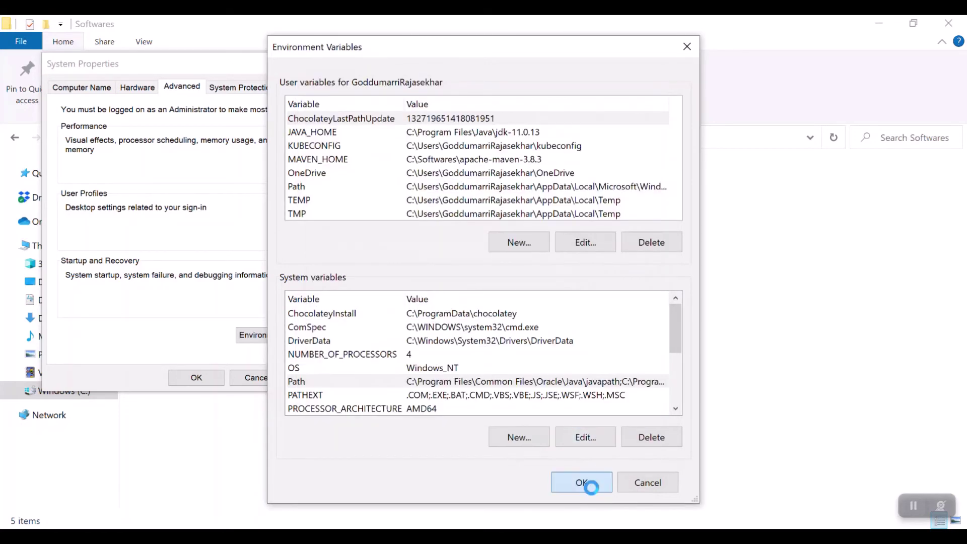
left_click(581, 483)
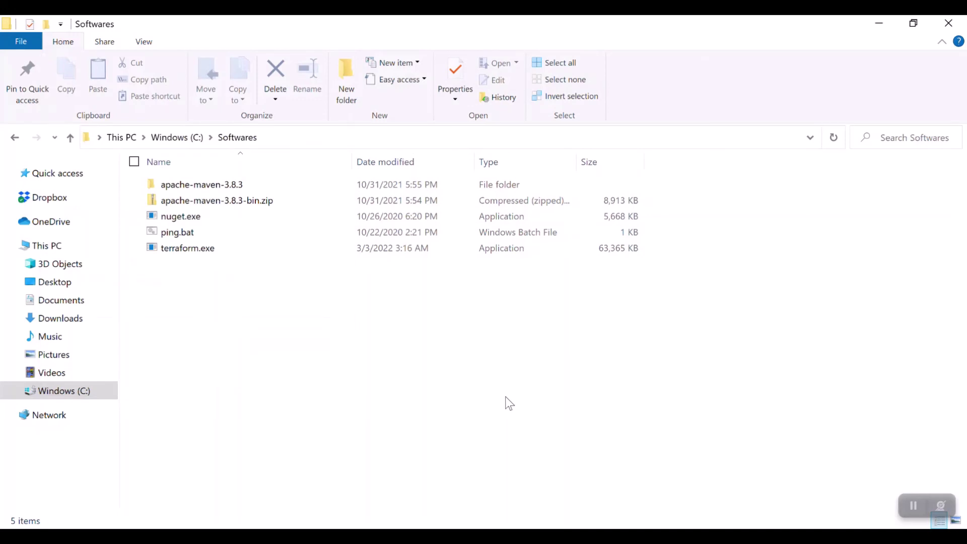
Launch cmd from the Run box and run 'terraform version'.
key("super+r")
key("Return")
type("terra")
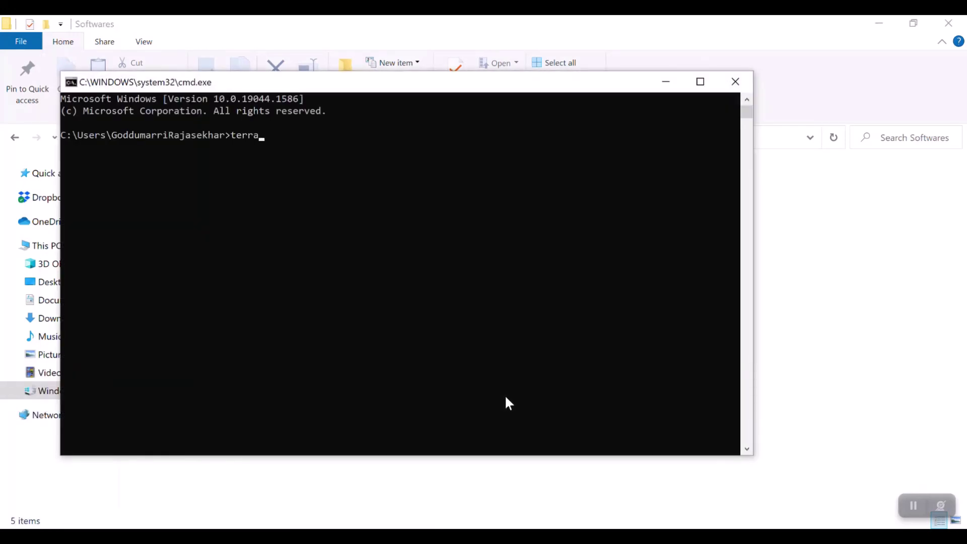
type("form ver")
type("sion")
key("Return")
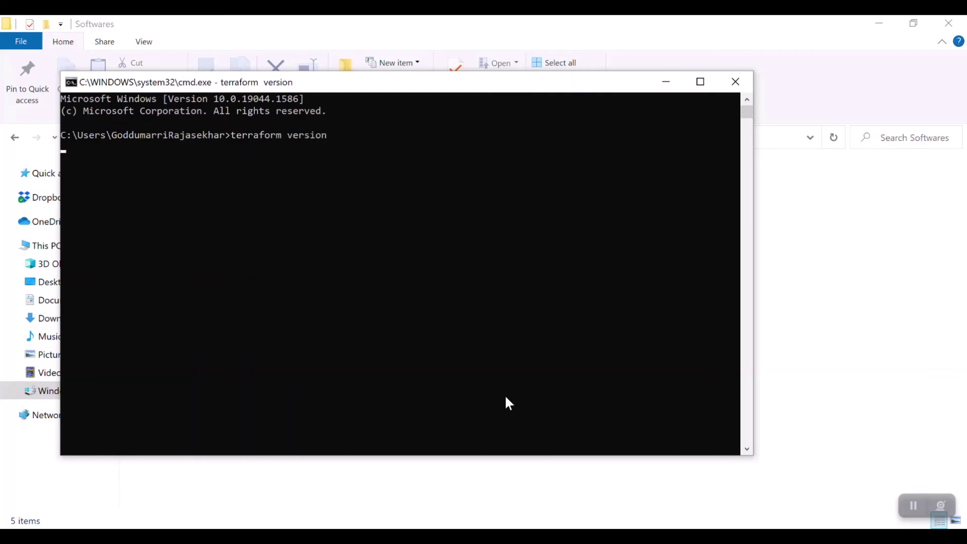